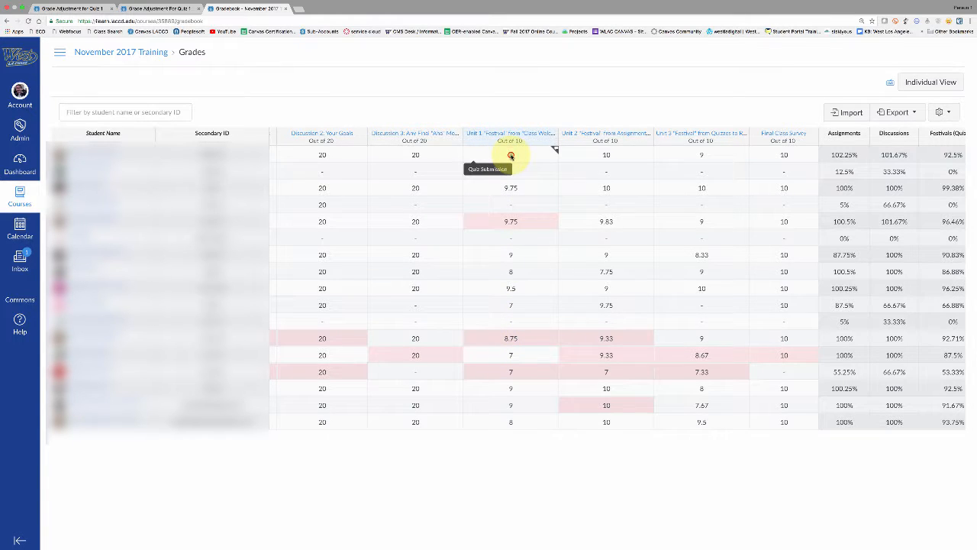
- Check individual students' scores in the Unit 1 "Festival" quiz column of the gradebook
{"action": "left_click", "coordinate": [511, 155]}
{"action": "left_click", "coordinate": [506, 187]}
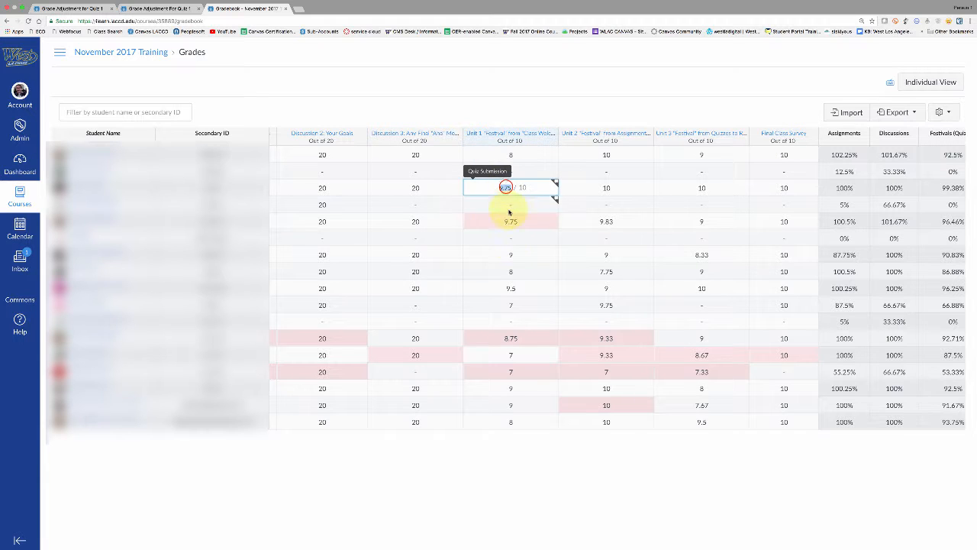
{"action": "left_click", "coordinate": [507, 220]}
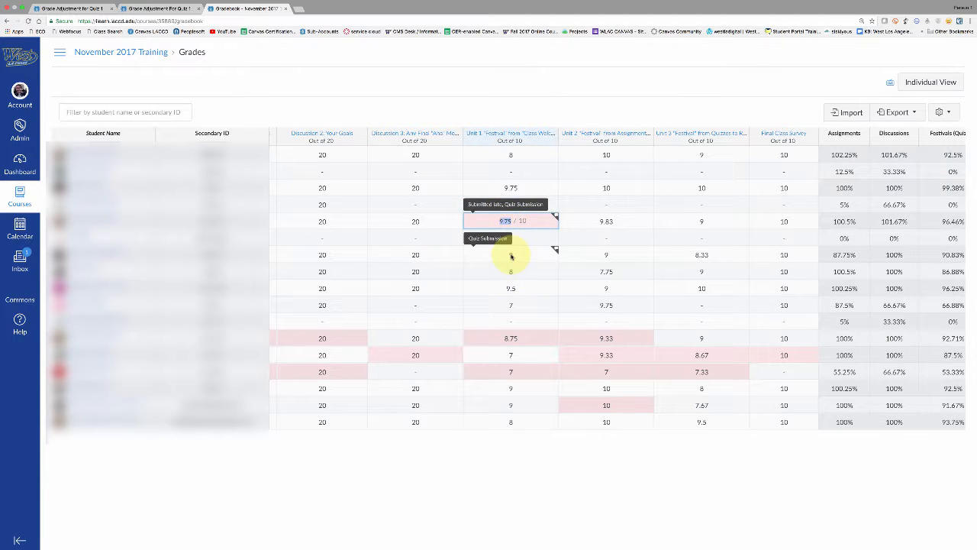
{"action": "left_click", "coordinate": [511, 255]}
{"action": "left_click", "coordinate": [511, 273]}
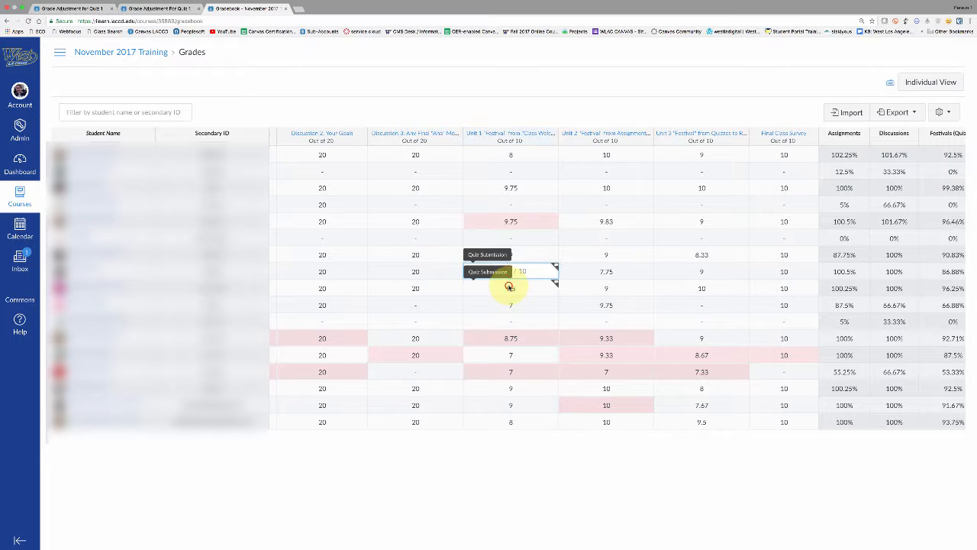
{"action": "left_click", "coordinate": [509, 287]}
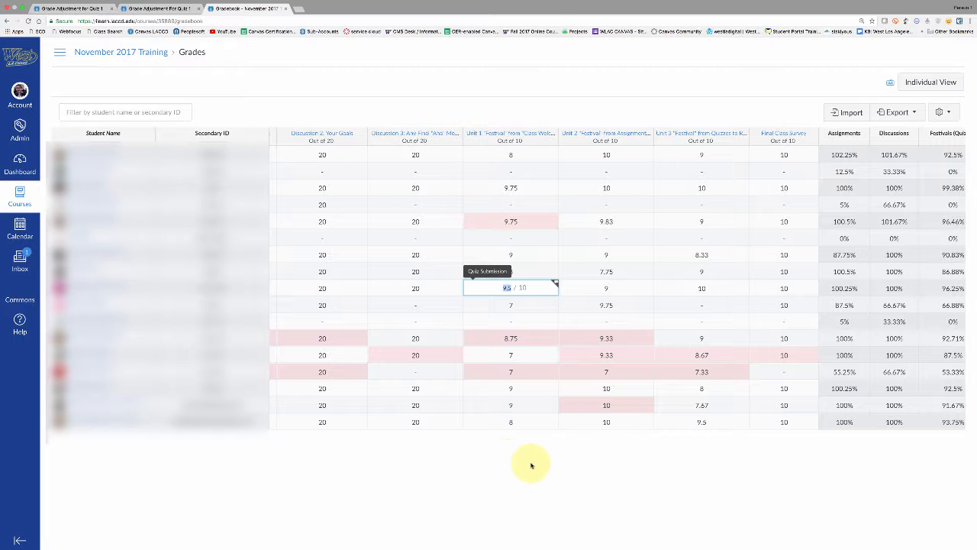
- Create a new course assignment named "Grade Adjustment For Quiz 1"
{"action": "left_click", "coordinate": [61, 56]}
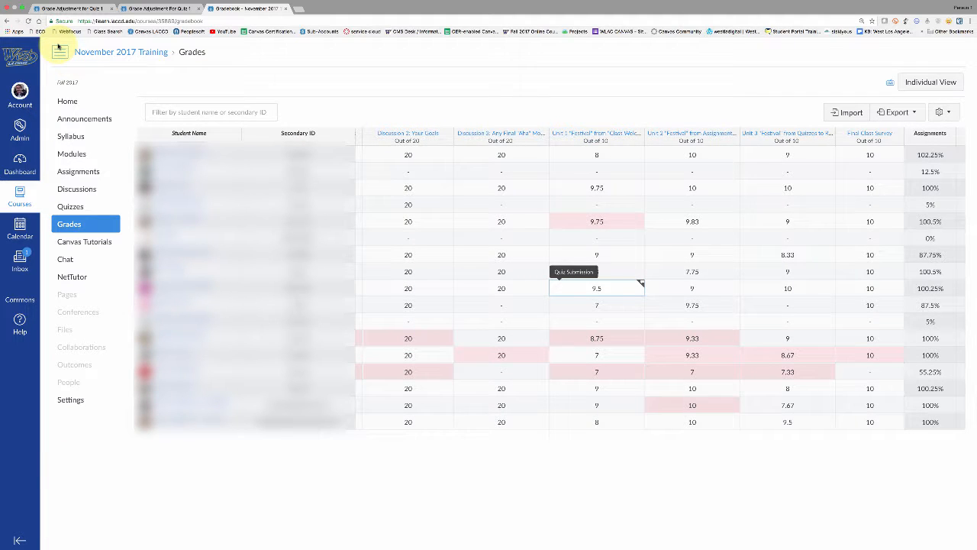
{"action": "left_click", "coordinate": [66, 171]}
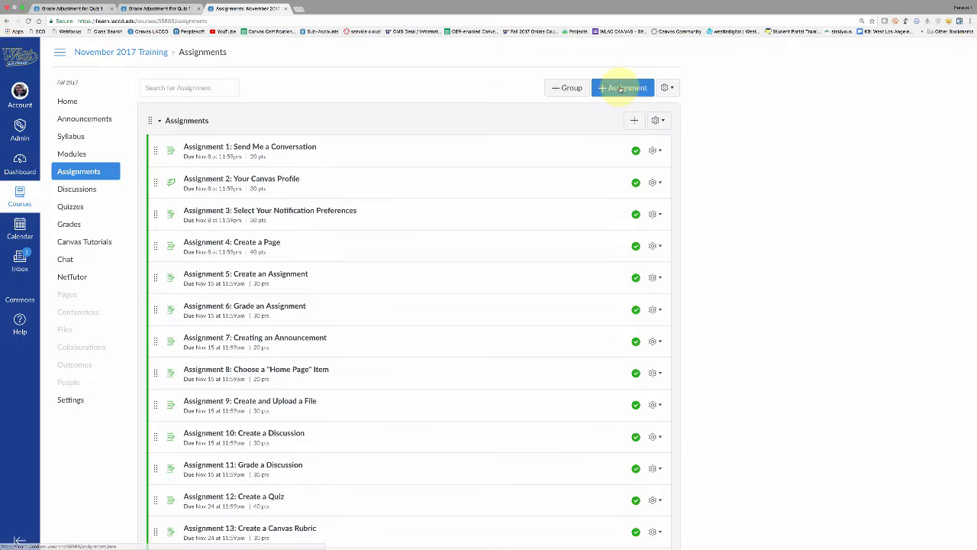
{"action": "left_click", "coordinate": [632, 88]}
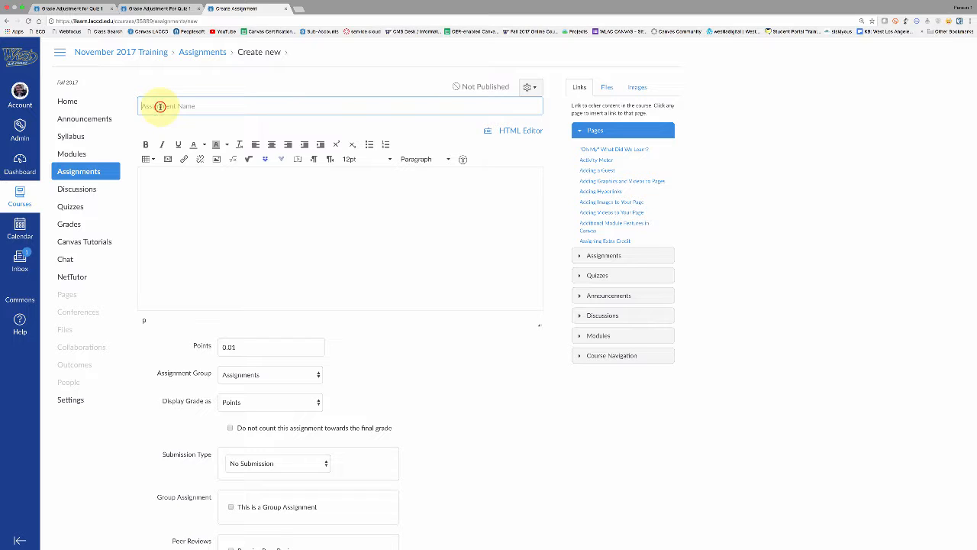
{"action": "left_click", "coordinate": [160, 107]}
{"action": "type", "text": "Gra"}
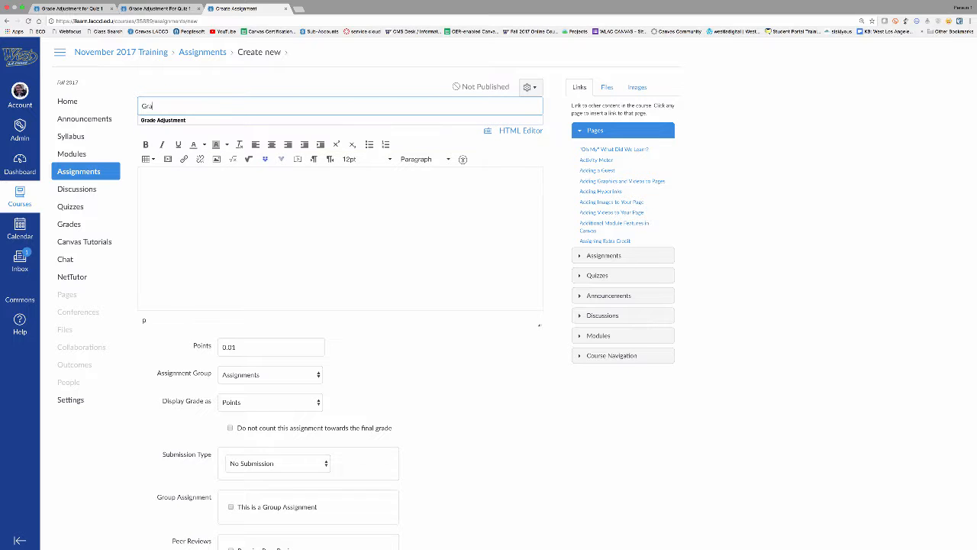
{"action": "key", "text": "Down"}
{"action": "key", "text": "Return"}
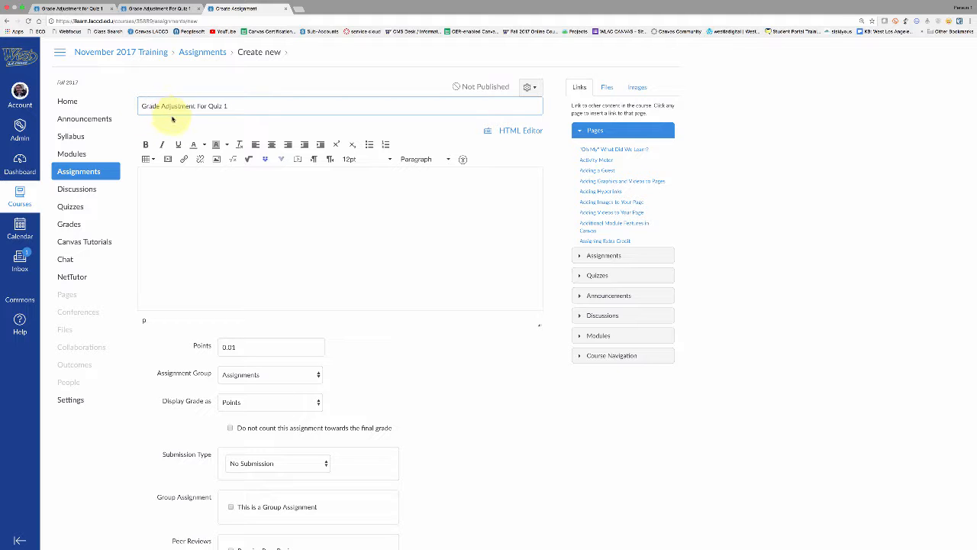
{"action": "scroll", "coordinate": [260, 200], "scroll_direction": "down", "scroll_amount": 1}
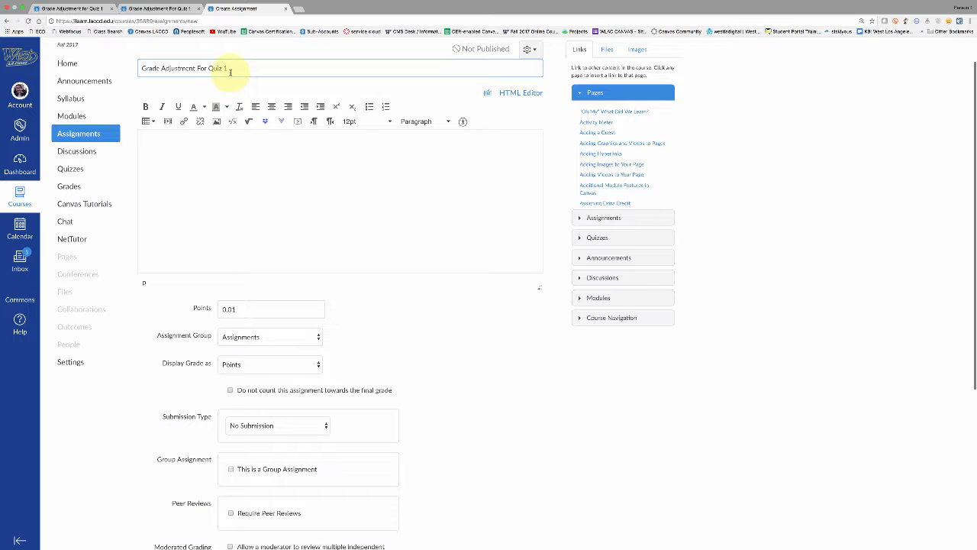
{"action": "left_click_drag", "start_coordinate": [230, 71], "coordinate": [137, 68]}
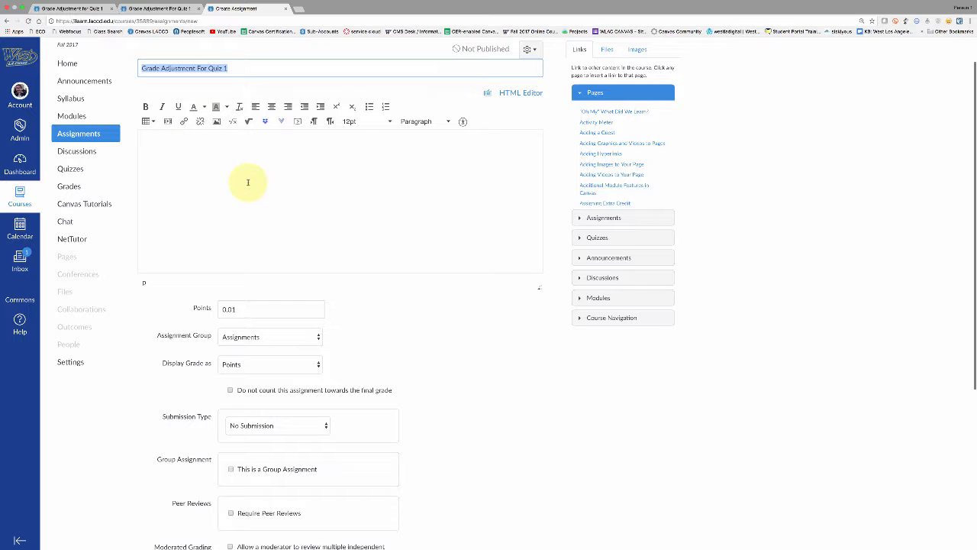
- Set the new assignment's points to .01
{"action": "scroll", "coordinate": [252, 179], "scroll_direction": "down", "scroll_amount": 2}
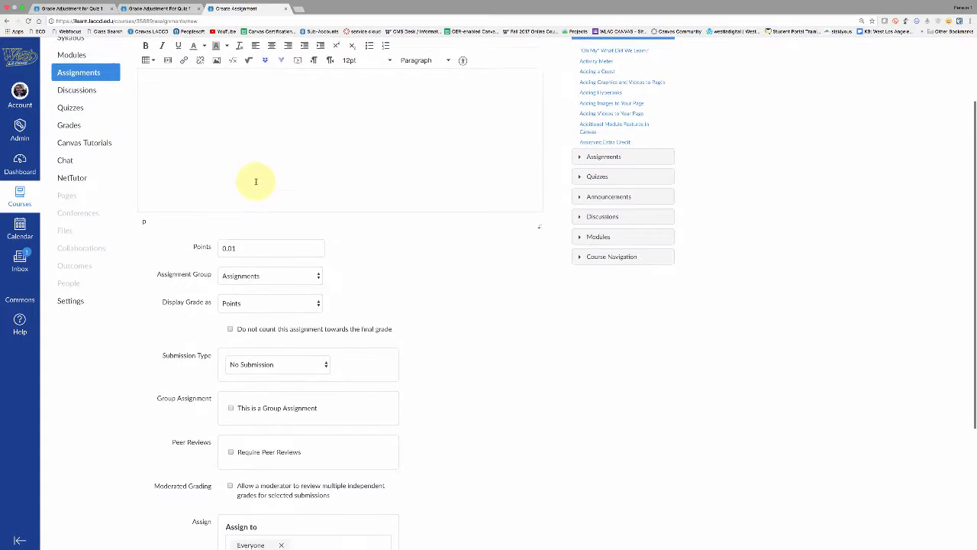
{"action": "scroll", "coordinate": [256, 181], "scroll_direction": "down", "scroll_amount": 1}
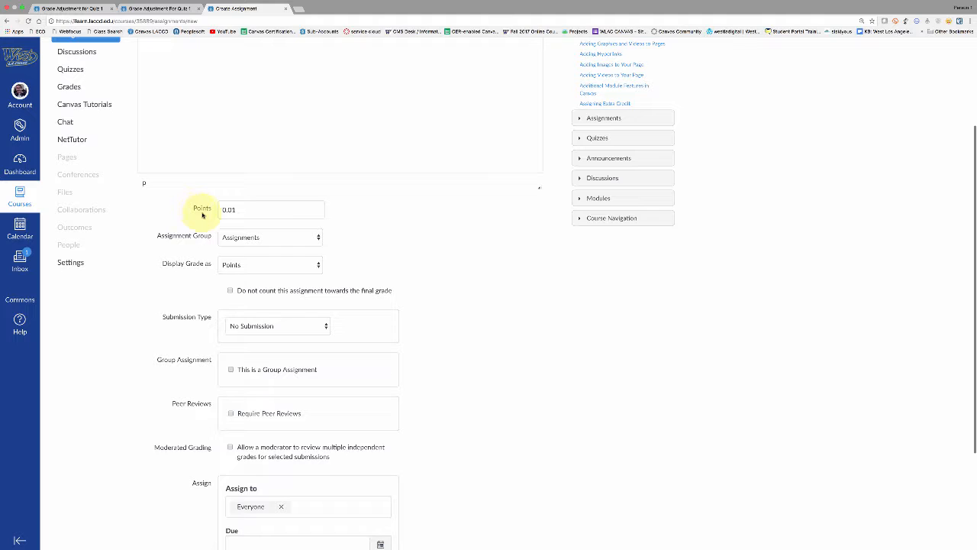
{"action": "left_click", "coordinate": [202, 209]}
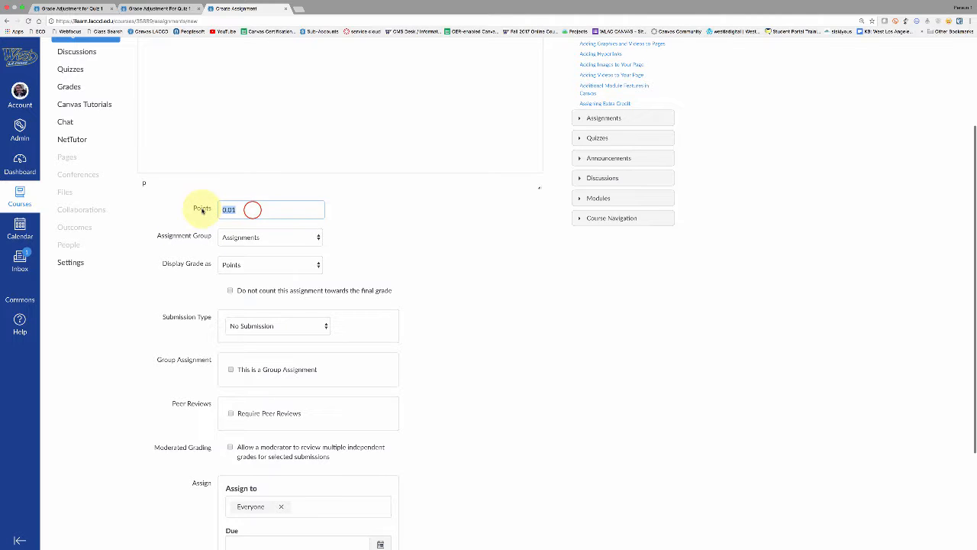
{"action": "type", "text": ".3"}
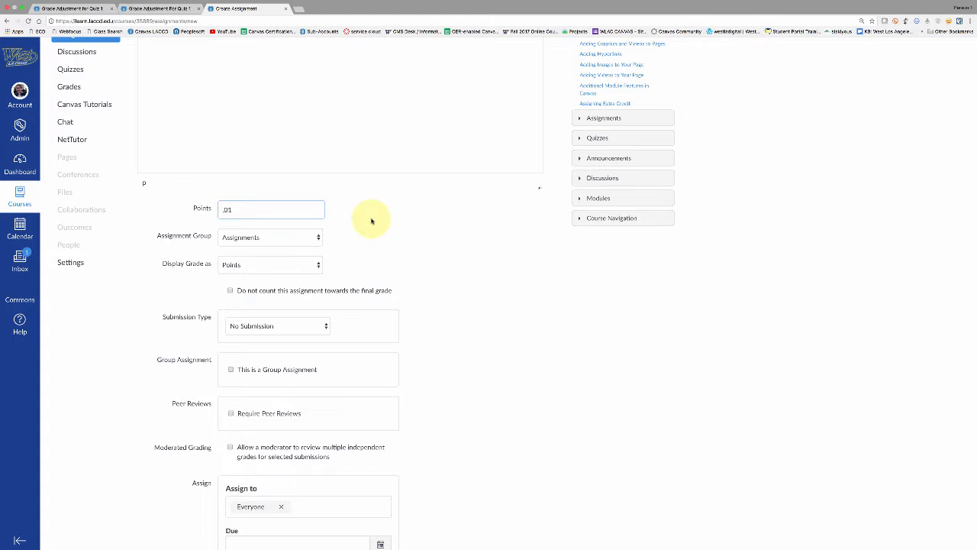
- Choose No Submission as the assignment's submission type
{"action": "scroll", "coordinate": [373, 218], "scroll_direction": "down", "scroll_amount": 3}
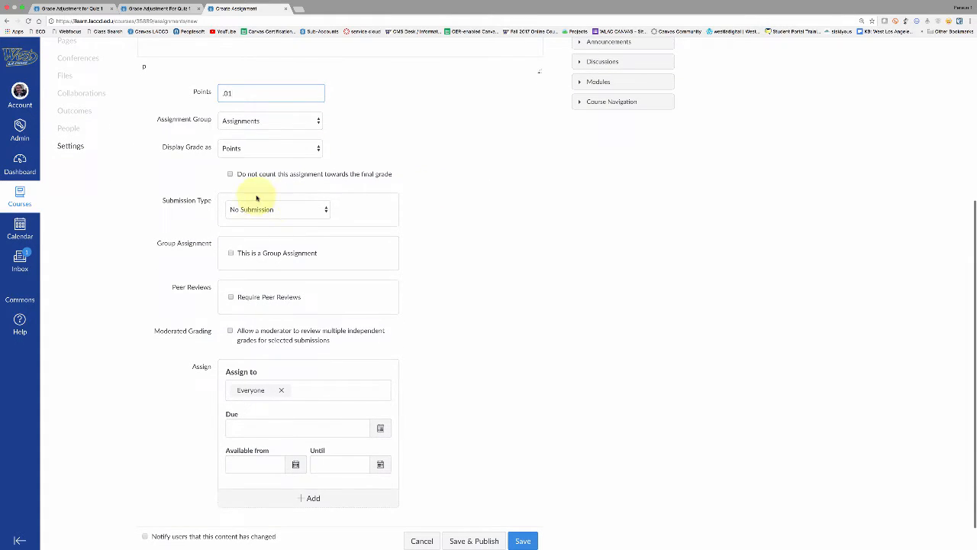
{"action": "left_click", "coordinate": [252, 213]}
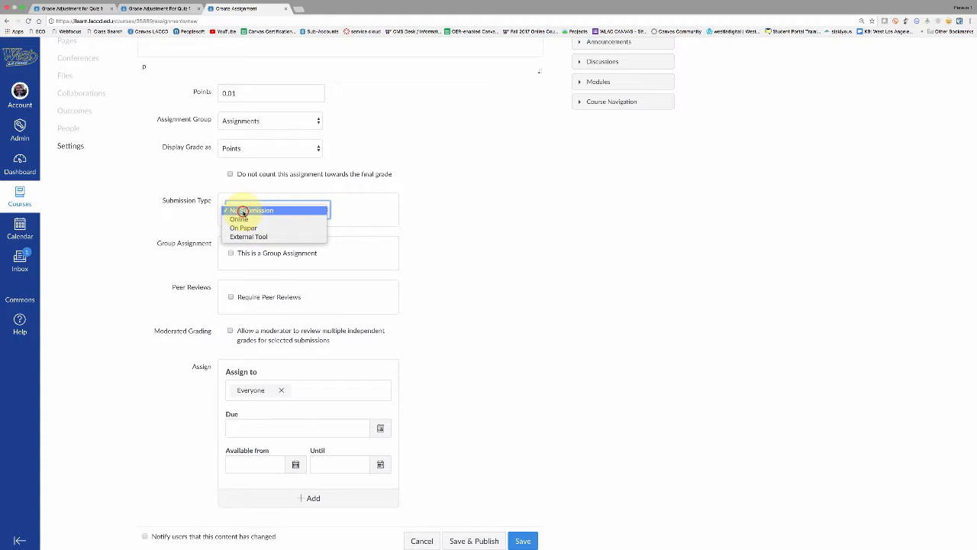
{"action": "left_click", "coordinate": [243, 211]}
{"action": "scroll", "coordinate": [450, 184], "scroll_direction": "down", "scroll_amount": 1}
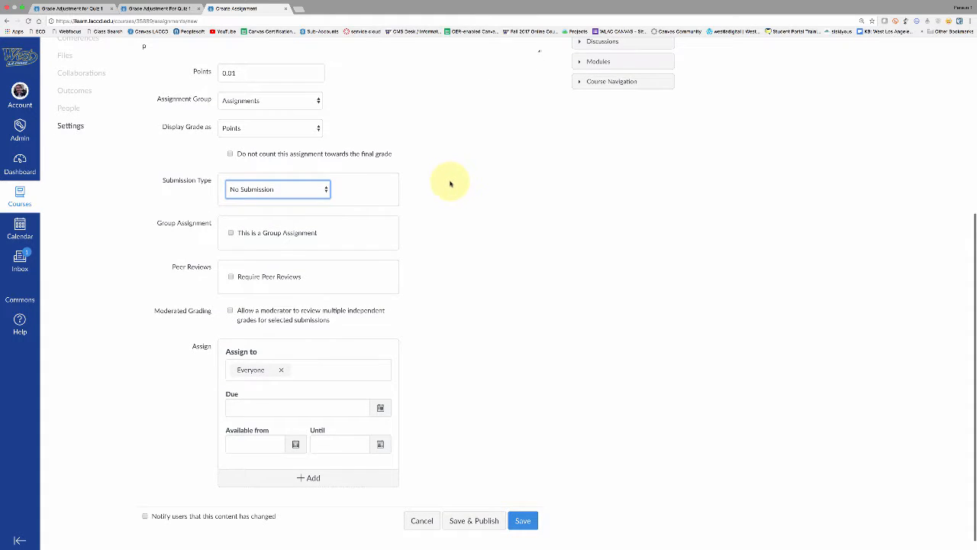
- Set the assignment's Until date to December 13, 2017 at 11:59pm, then save and publish it
{"action": "scroll", "coordinate": [449, 188], "scroll_direction": "down", "scroll_amount": 1}
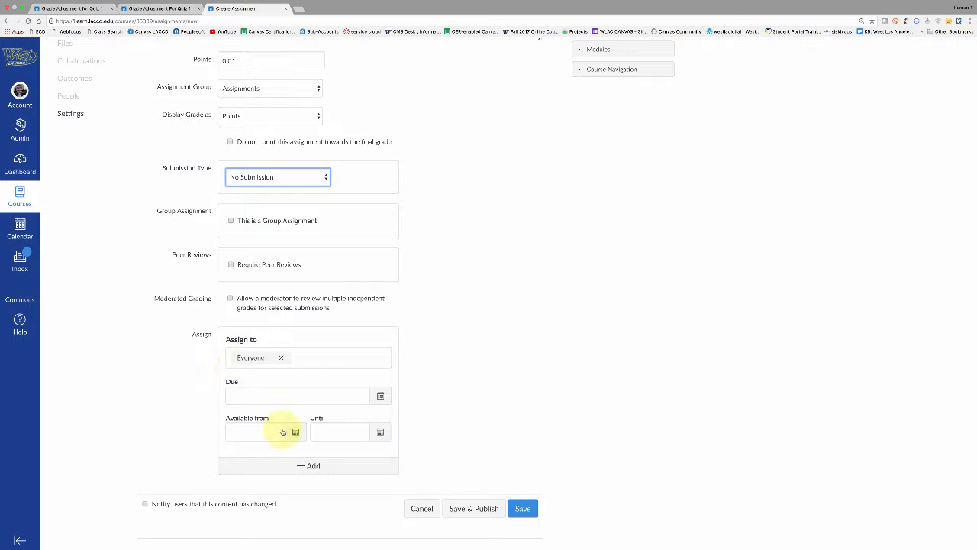
{"action": "left_click", "coordinate": [381, 433]}
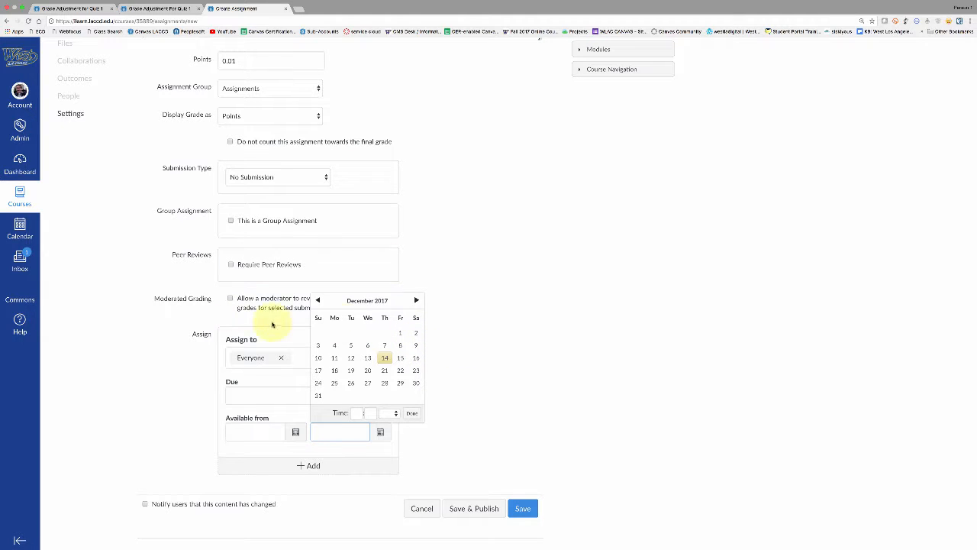
{"action": "left_click", "coordinate": [366, 362]}
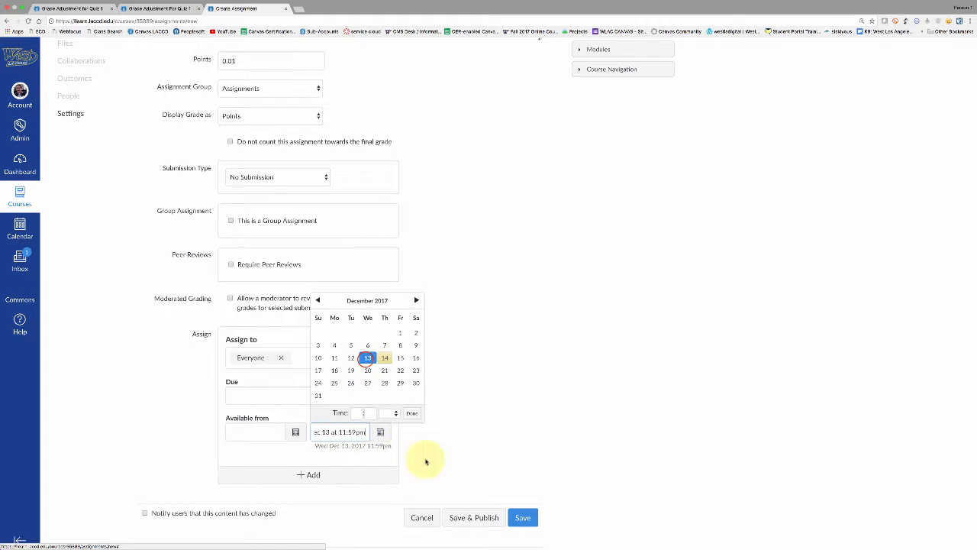
{"action": "left_click", "coordinate": [517, 445]}
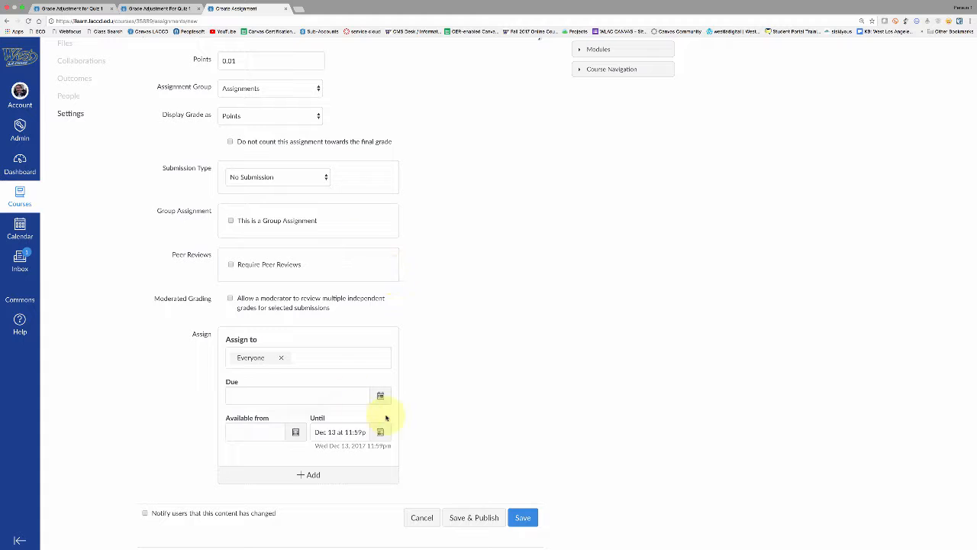
{"action": "left_click", "coordinate": [470, 518]}
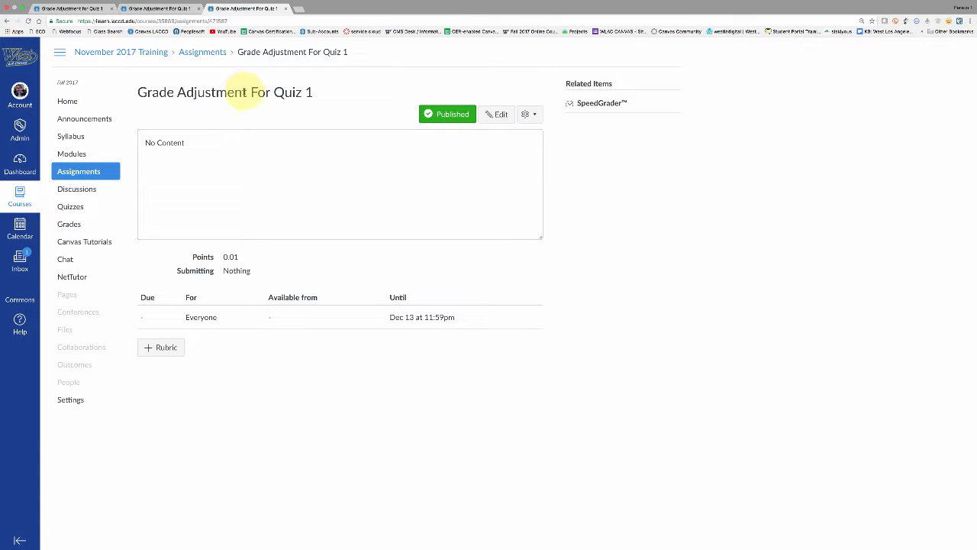
- Open the grade adjustment assignment in SpeedGrader and give the first student a grade of 1
{"action": "left_click", "coordinate": [592, 104]}
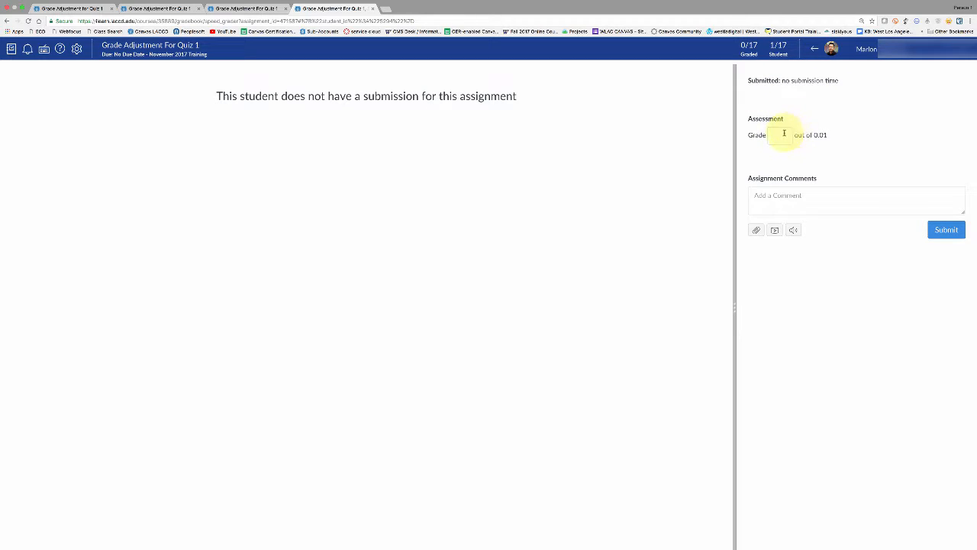
{"action": "left_click", "coordinate": [777, 135]}
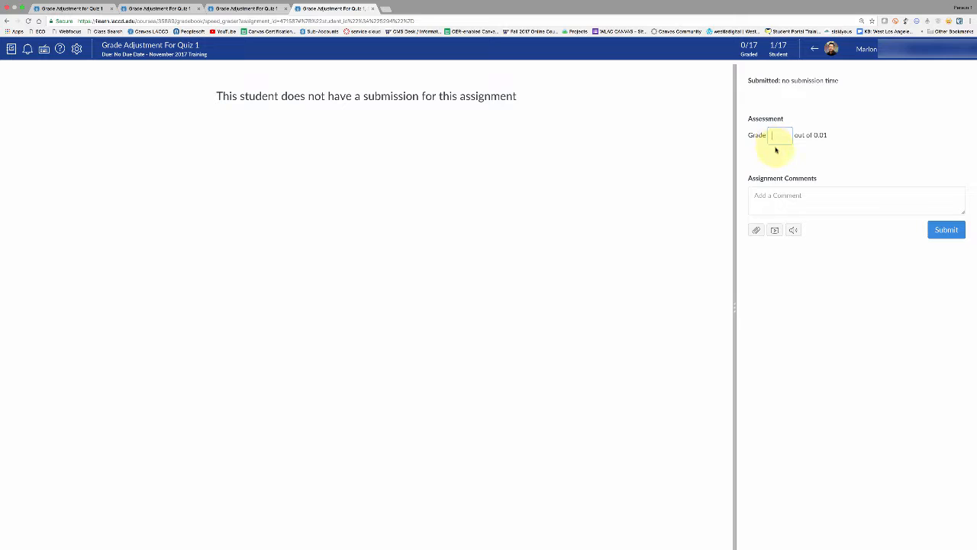
{"action": "type", "text": "1"}
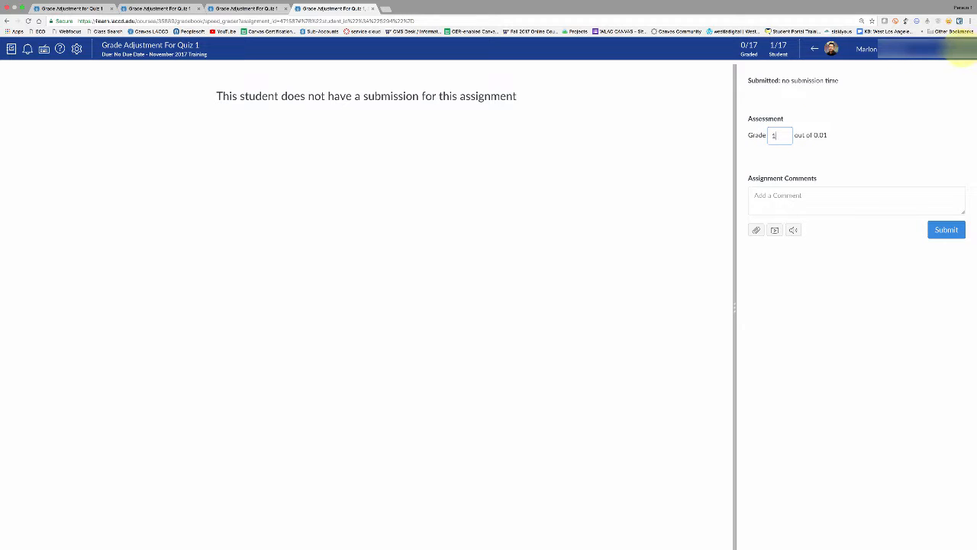
{"action": "left_click", "coordinate": [966, 51]}
- Give each student from the second through the eleventh a grade of 1 on the grade adjustment assignment
{"action": "left_click", "coordinate": [779, 133]}
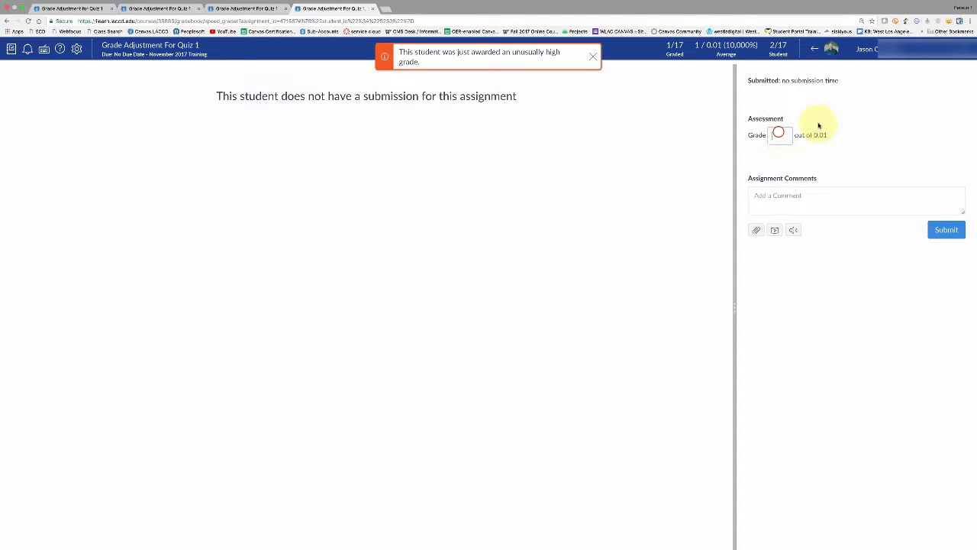
{"action": "type", "text": "1"}
{"action": "left_click", "coordinate": [968, 50]}
{"action": "left_click", "coordinate": [777, 135]}
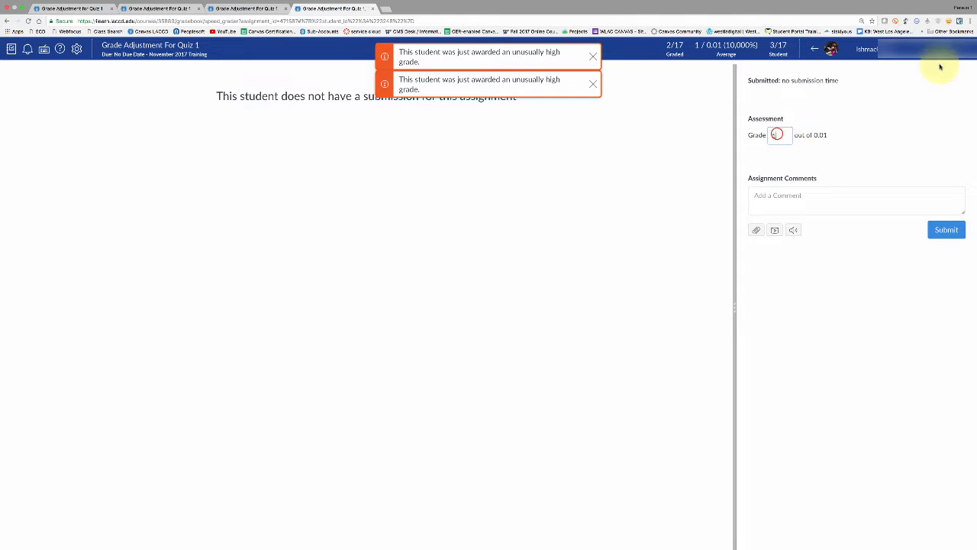
{"action": "type", "text": "1"}
{"action": "left_click", "coordinate": [966, 50]}
{"action": "left_click", "coordinate": [778, 134]}
{"action": "type", "text": "1"}
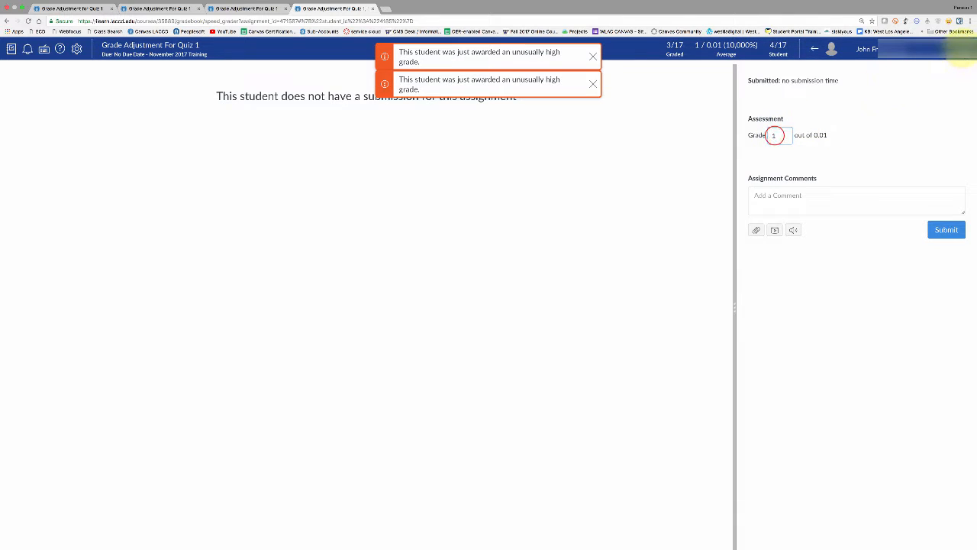
{"action": "left_click", "coordinate": [967, 50]}
{"action": "left_click", "coordinate": [771, 132]}
{"action": "type", "text": "1"}
{"action": "left_click", "coordinate": [967, 51]}
{"action": "left_click", "coordinate": [779, 136]}
{"action": "type", "text": "1"}
{"action": "left_click", "coordinate": [967, 51]}
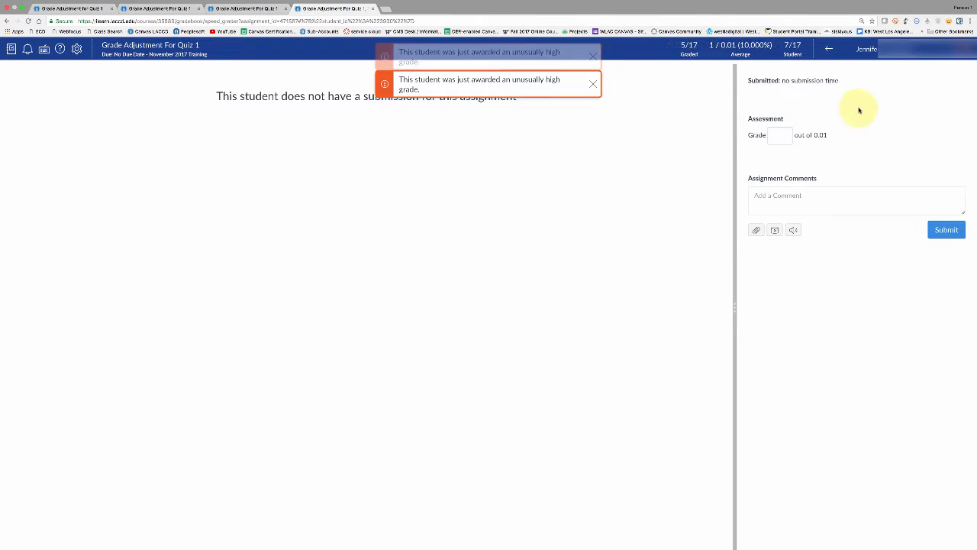
{"action": "left_click", "coordinate": [777, 134]}
{"action": "type", "text": "1"}
{"action": "left_click", "coordinate": [967, 51]}
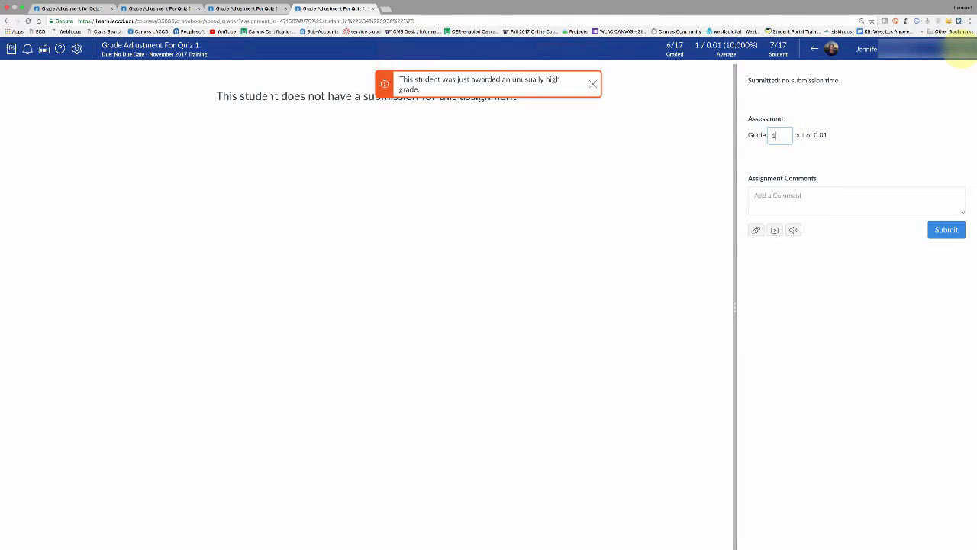
{"action": "left_click", "coordinate": [778, 136]}
{"action": "type", "text": "1"}
{"action": "left_click", "coordinate": [966, 50]}
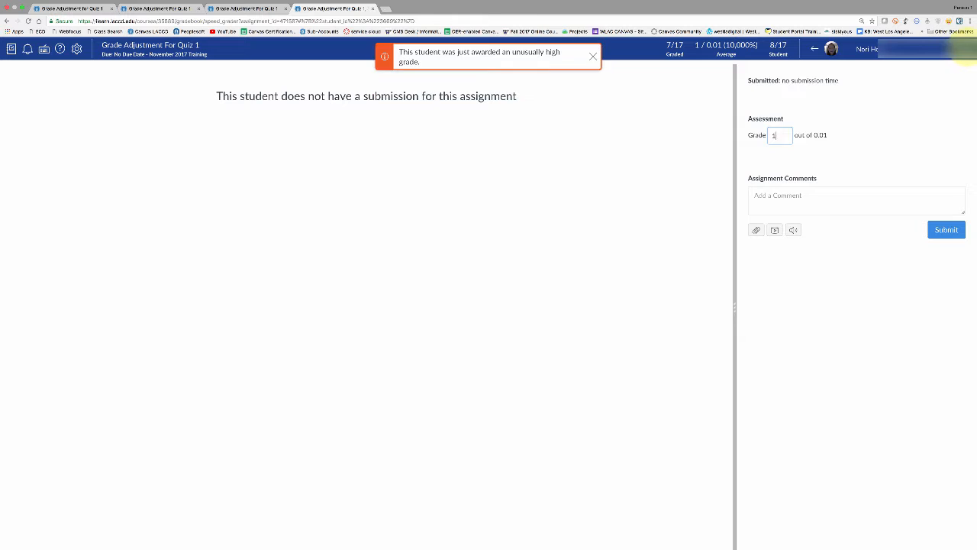
{"action": "left_click", "coordinate": [774, 134]}
{"action": "type", "text": "1"}
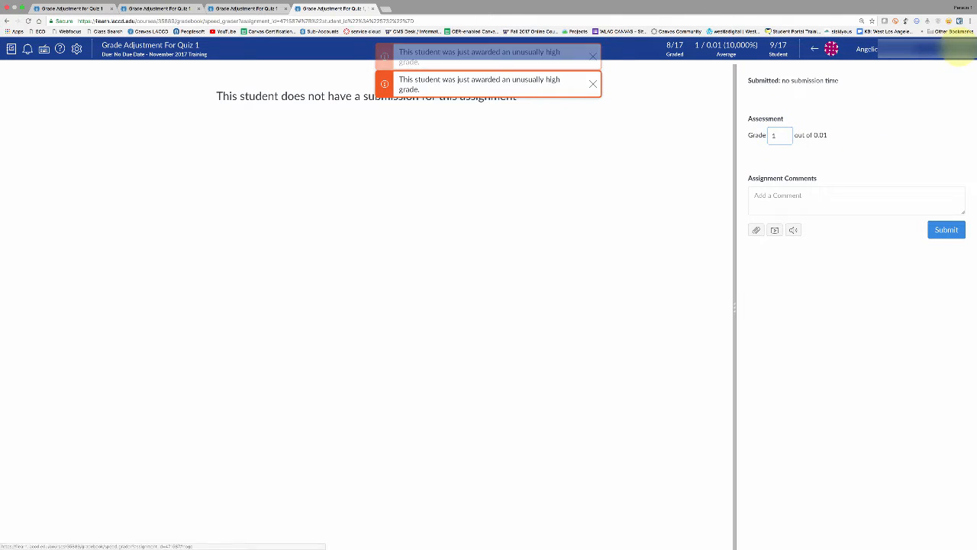
{"action": "left_click", "coordinate": [967, 50]}
{"action": "left_click", "coordinate": [778, 136]}
{"action": "type", "text": "1"}
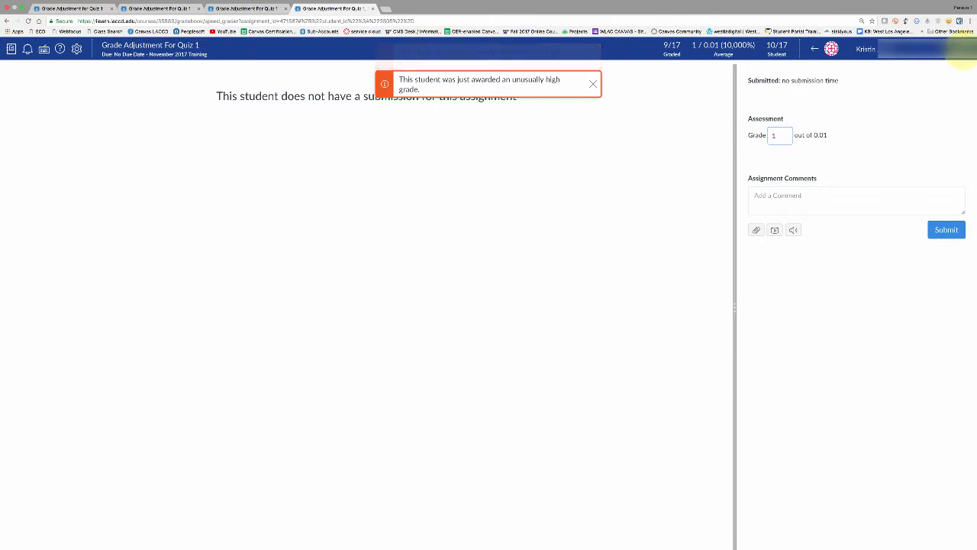
{"action": "left_click", "coordinate": [966, 51]}
{"action": "left_click", "coordinate": [775, 135]}
{"action": "type", "text": "1"}
{"action": "left_click", "coordinate": [967, 50]}
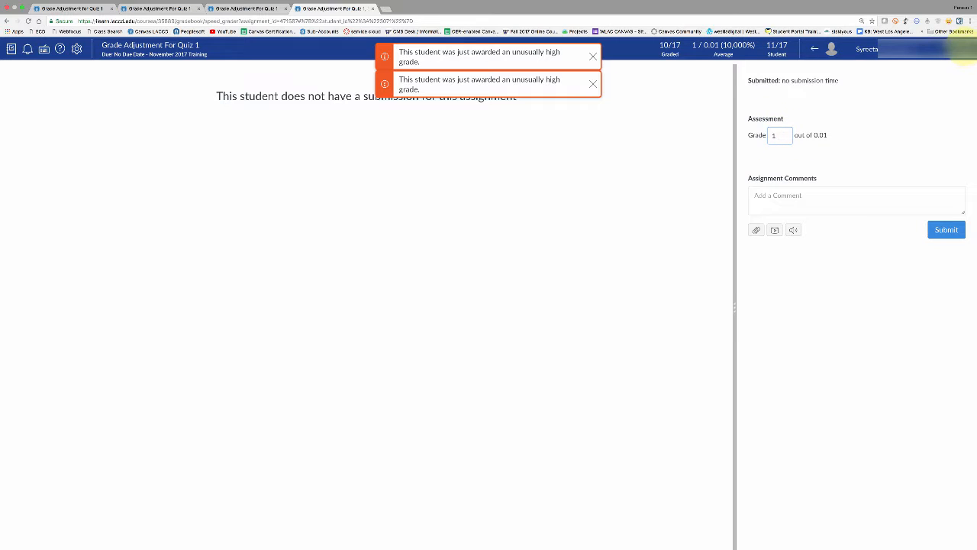
- Give each remaining student, from the twelfth through the seventeenth, a grade of 1 on the grade adjustment assignment
{"action": "left_click", "coordinate": [777, 136]}
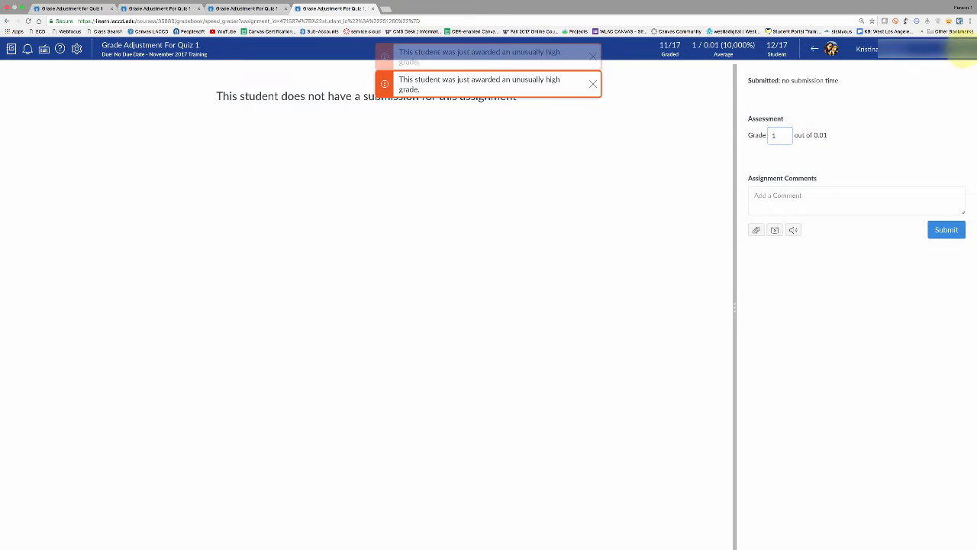
{"action": "left_click", "coordinate": [968, 49]}
{"action": "left_click", "coordinate": [777, 139]}
{"action": "type", "text": "1"}
{"action": "left_click", "coordinate": [968, 49]}
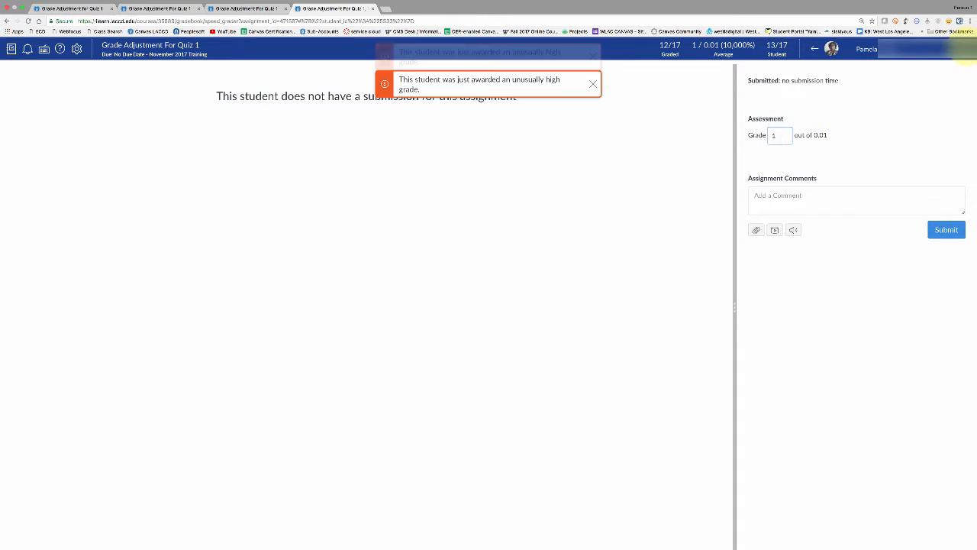
{"action": "left_click", "coordinate": [967, 50]}
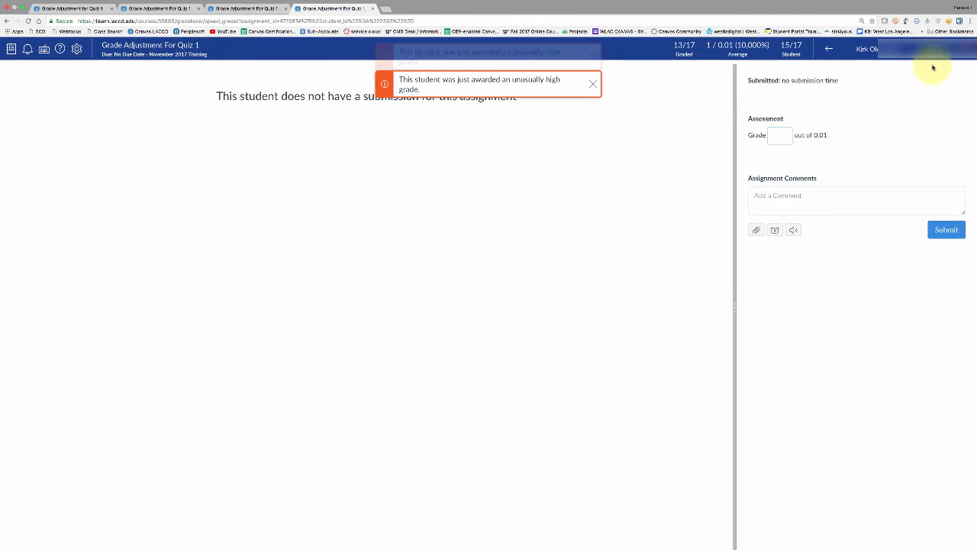
{"action": "left_click", "coordinate": [772, 137]}
{"action": "type", "text": "1"}
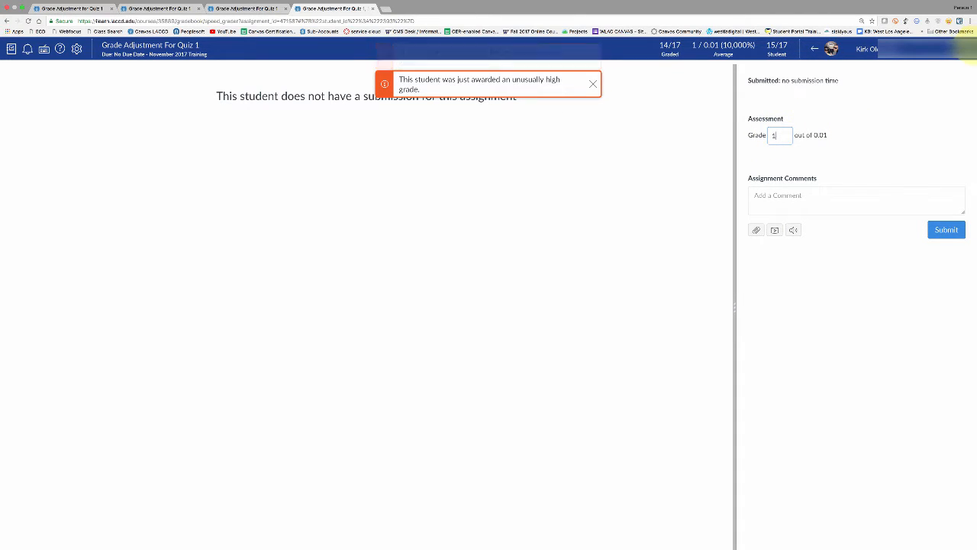
{"action": "left_click", "coordinate": [969, 50]}
{"action": "left_click", "coordinate": [775, 138]}
{"action": "type", "text": "1"}
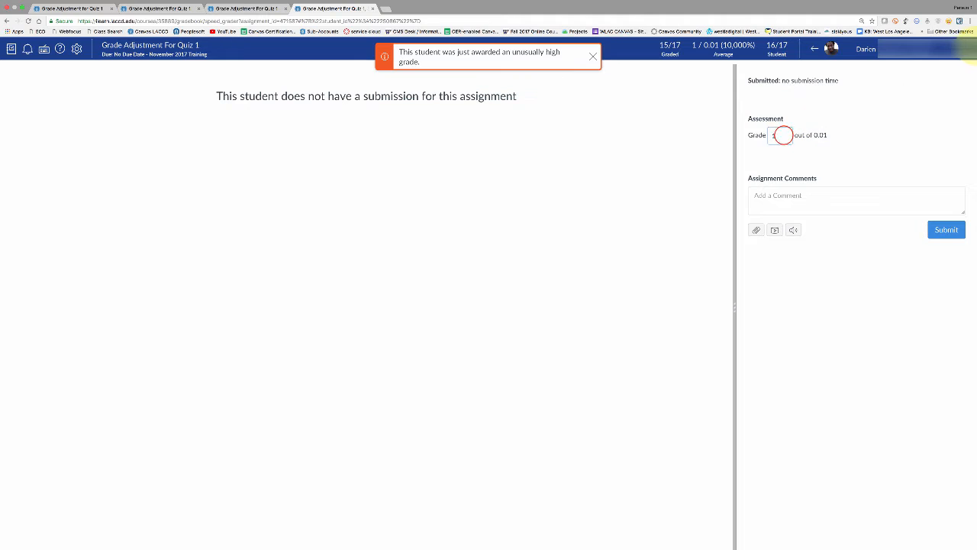
{"action": "left_click", "coordinate": [968, 49]}
{"action": "type", "text": "1"}
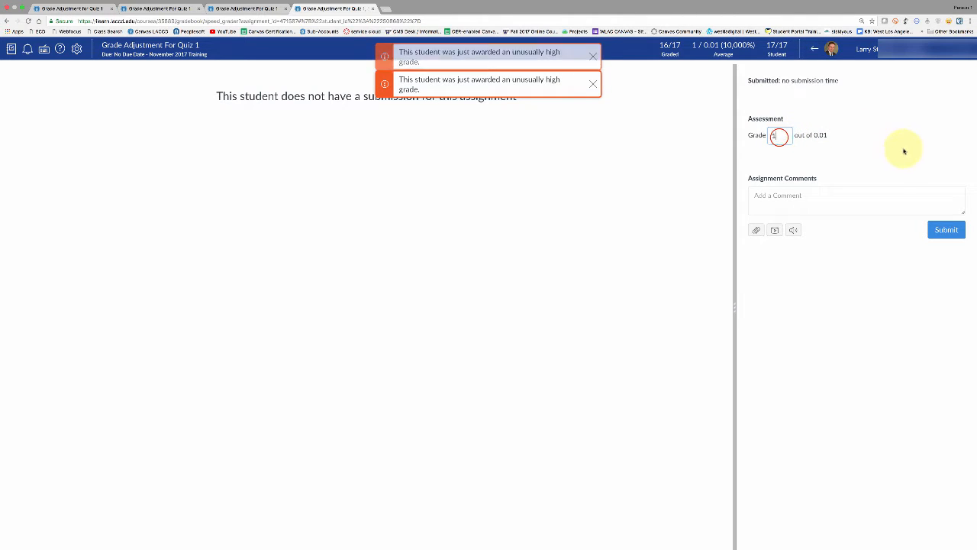
{"action": "left_click", "coordinate": [968, 49]}
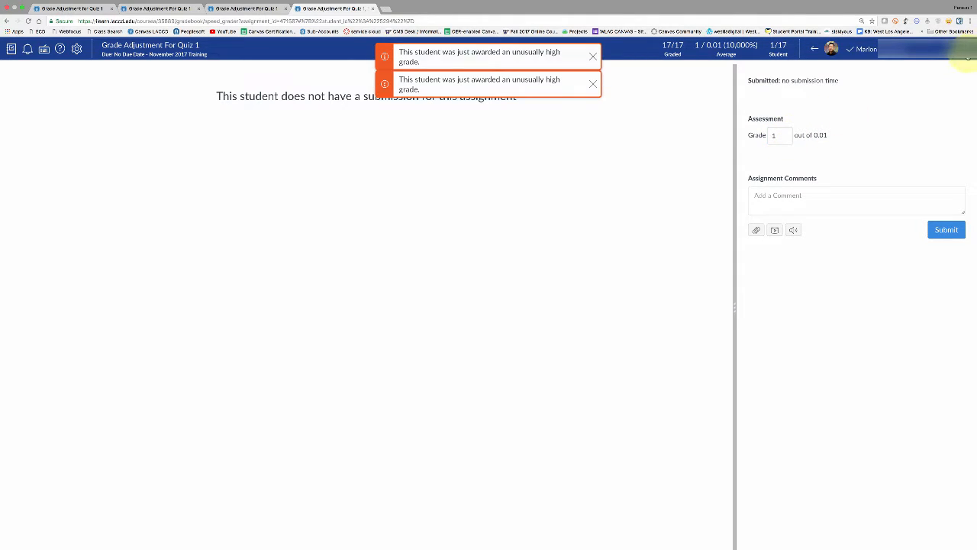
- Go through the students again in SpeedGrader to check the grade entered for each one
{"action": "left_click", "coordinate": [968, 49]}
{"action": "left_click", "coordinate": [968, 50]}
{"action": "left_click", "coordinate": [969, 50]}
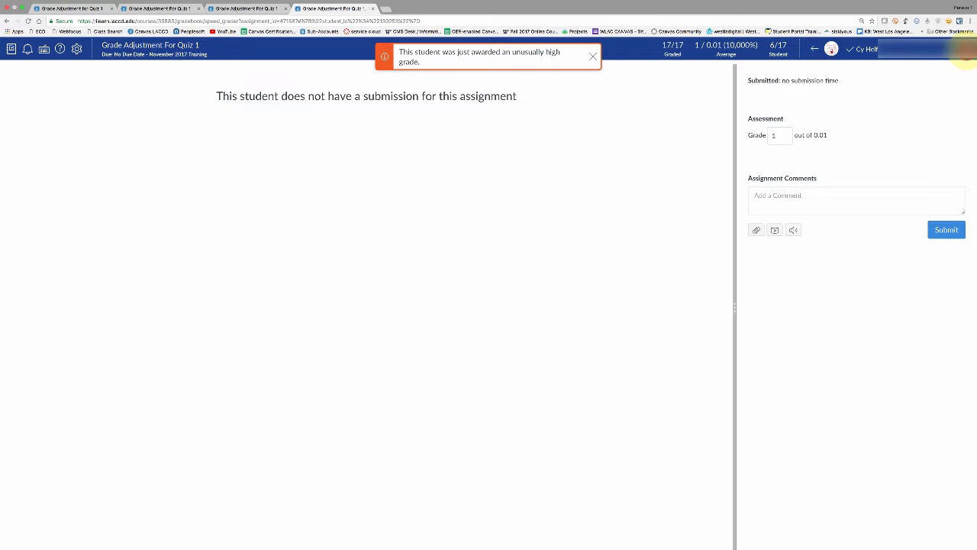
{"action": "left_click", "coordinate": [968, 49]}
{"action": "left_click", "coordinate": [968, 50]}
{"action": "left_click", "coordinate": [968, 49]}
{"action": "left_click", "coordinate": [968, 50]}
{"action": "left_click", "coordinate": [968, 50]}
{"action": "left_click", "coordinate": [968, 50]}
{"action": "left_click", "coordinate": [968, 50]}
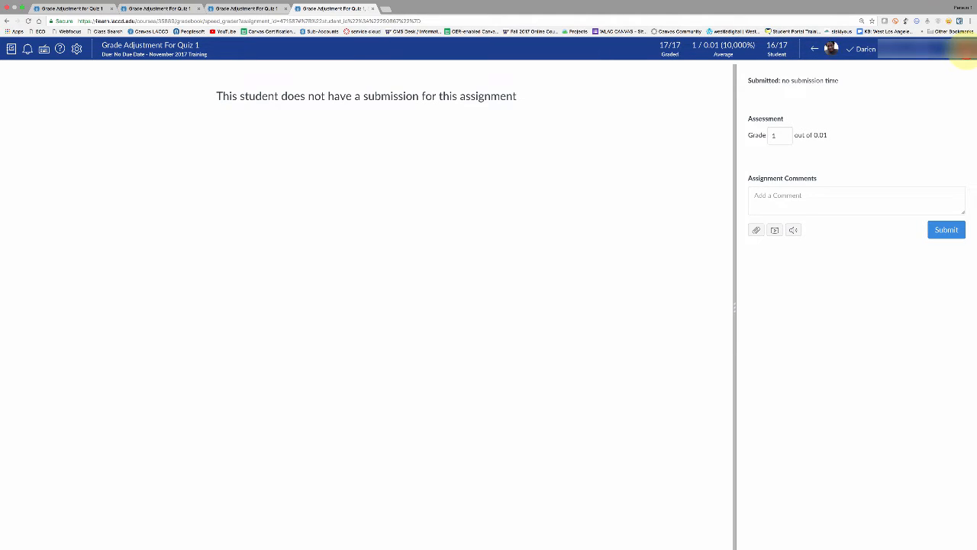
{"action": "left_click", "coordinate": [968, 50]}
{"action": "left_click", "coordinate": [968, 50]}
{"action": "left_click", "coordinate": [968, 51]}
{"action": "left_click", "coordinate": [968, 50]}
{"action": "left_click", "coordinate": [968, 50]}
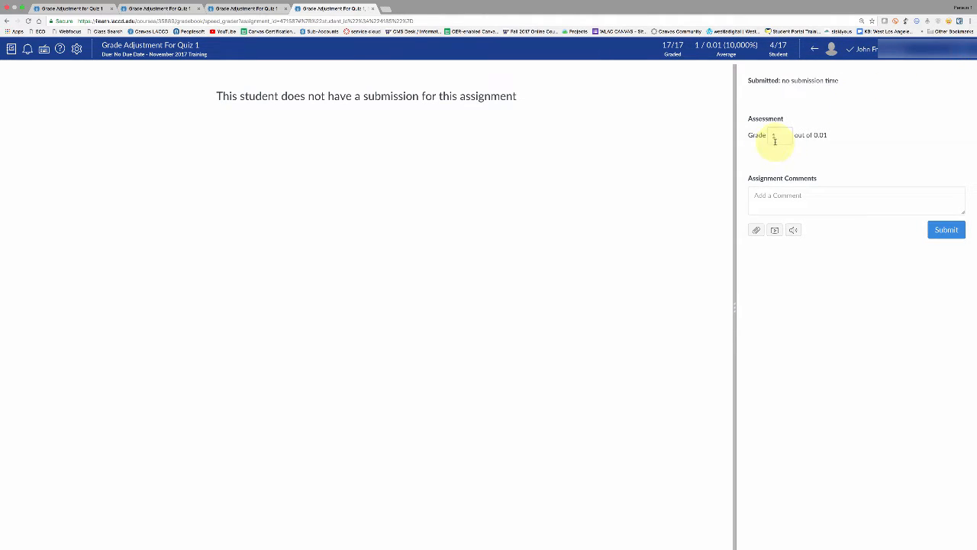
- Return to the assignment, open the course gradebook and examine the Grade Adjustment For Quiz 1 column
{"action": "left_click", "coordinate": [132, 47]}
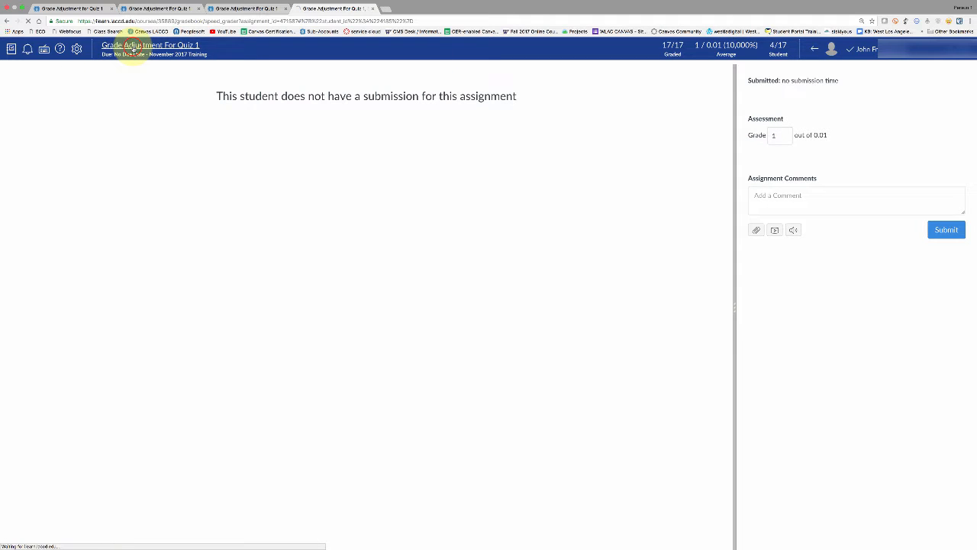
{"action": "left_click", "coordinate": [67, 226]}
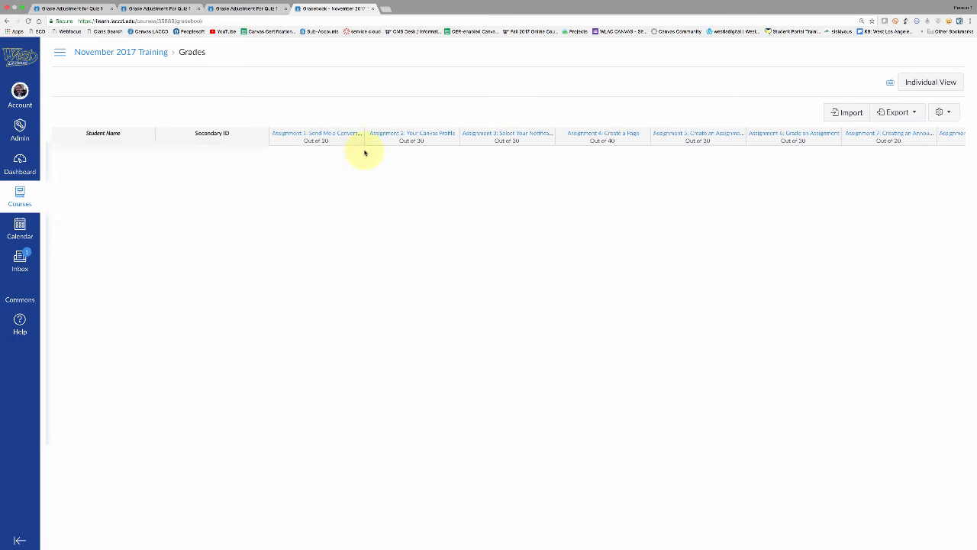
{"action": "scroll", "coordinate": [461, 188], "scroll_direction": "right", "scroll_amount": 5}
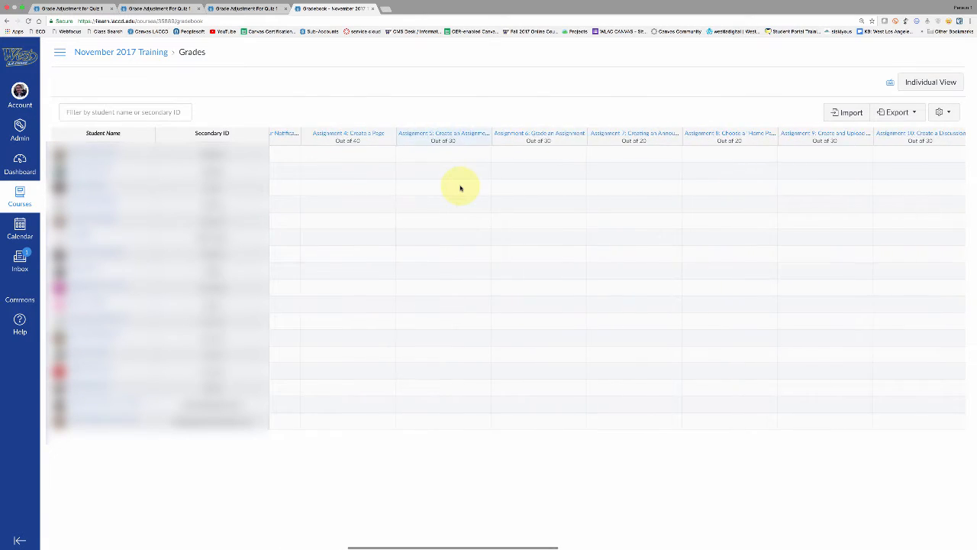
{"action": "scroll", "coordinate": [460, 188], "scroll_direction": "right", "scroll_amount": 10}
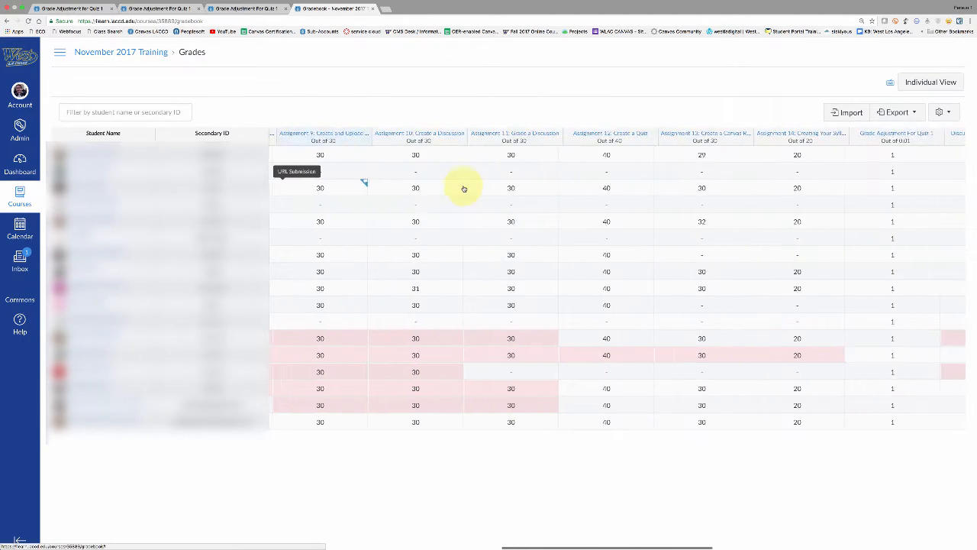
{"action": "scroll", "coordinate": [476, 188], "scroll_direction": "right", "scroll_amount": 5}
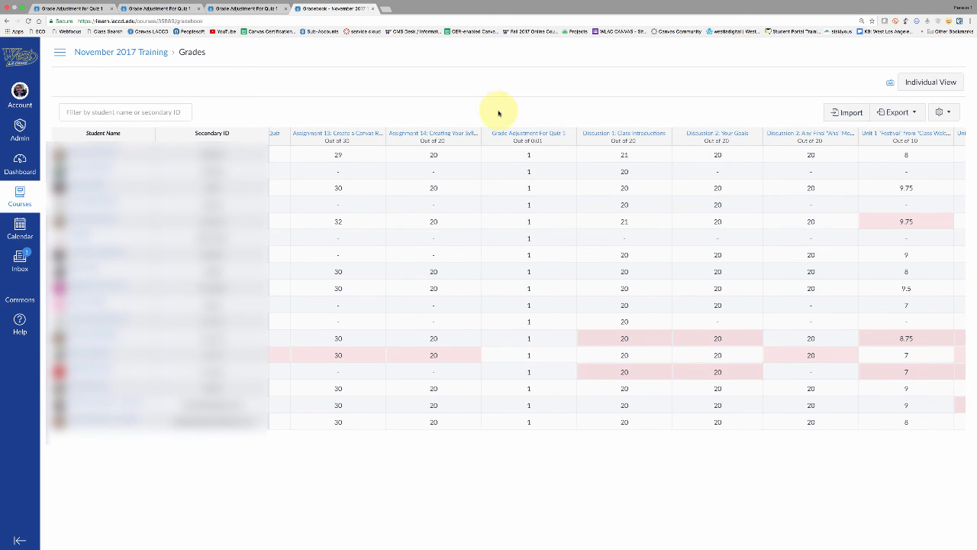
{"action": "left_click", "coordinate": [842, 4]}
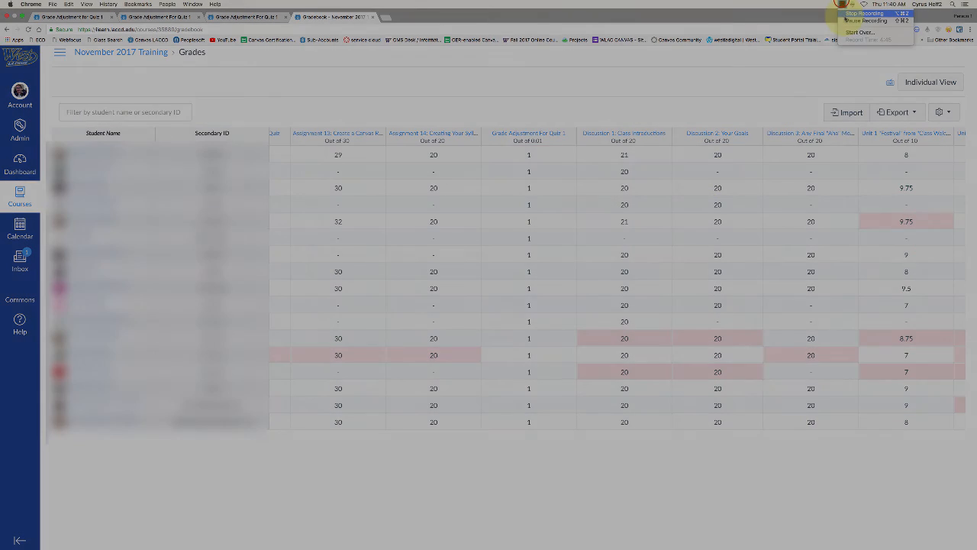